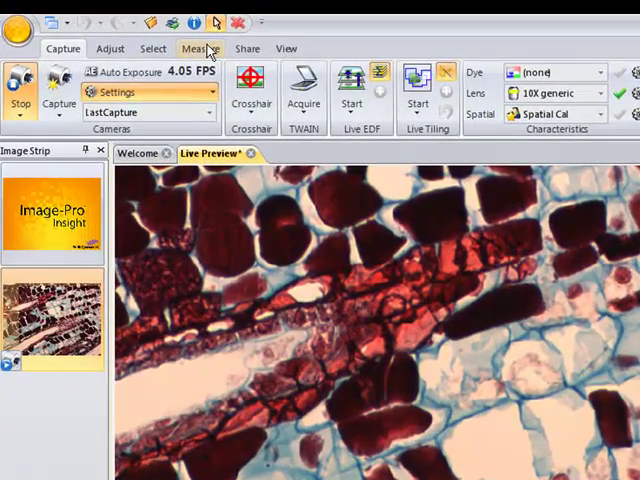
click(208, 52)
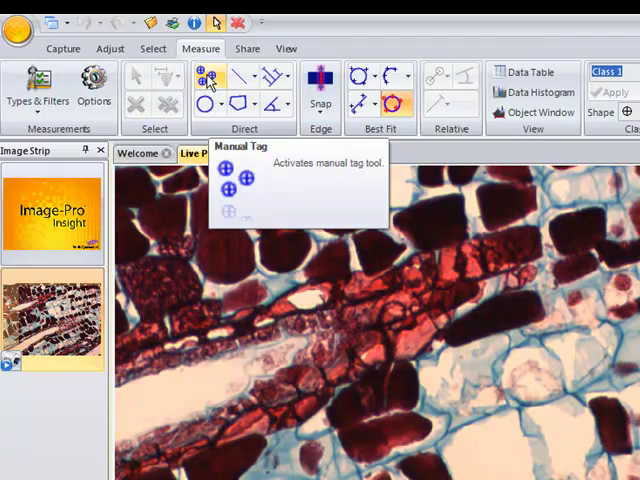
Step: Select the Manual Tag tool in the Measure tab's Direct group
click(208, 80)
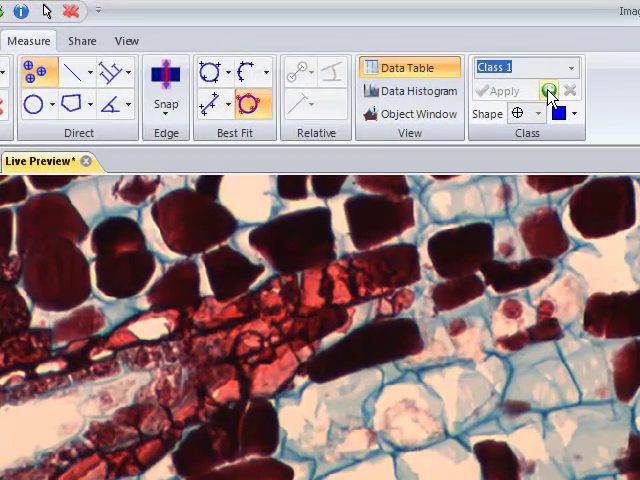
Step: Add a second tag class and select its Class 2 name for renaming
click(549, 91)
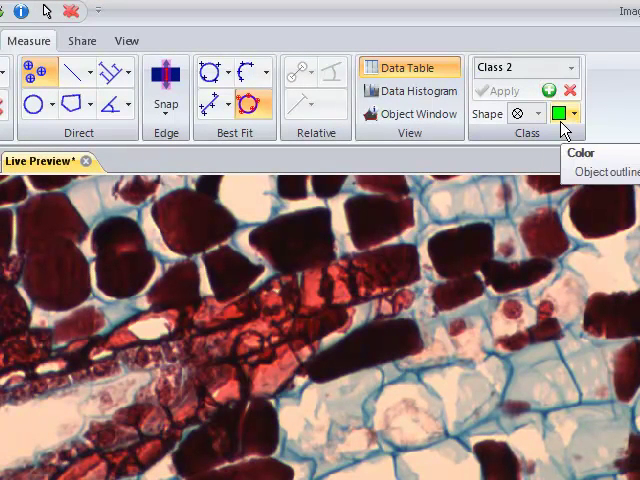
click(525, 67)
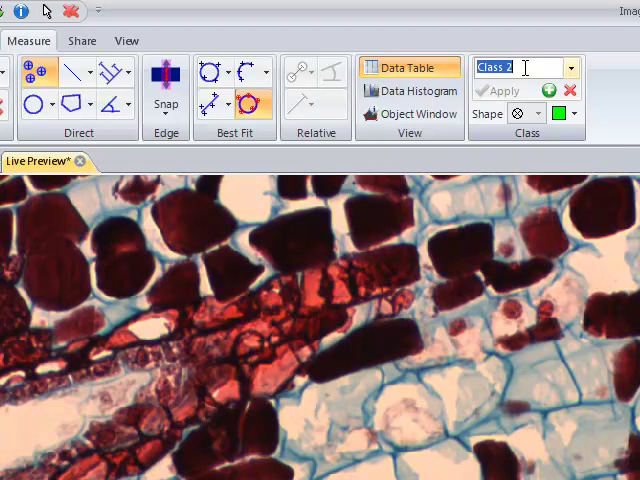
text(Struct)
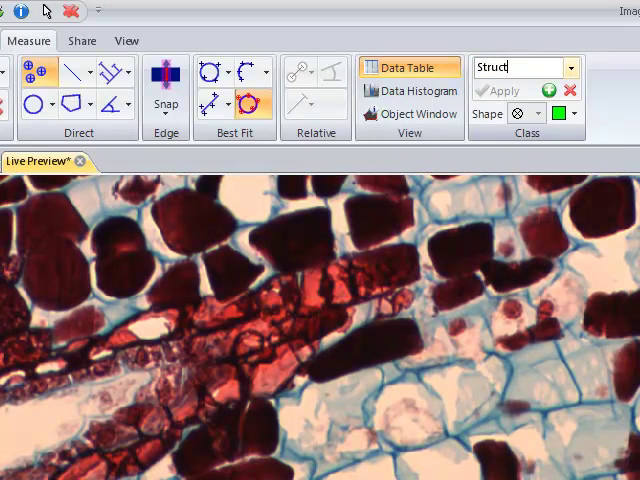
text(ure 2)
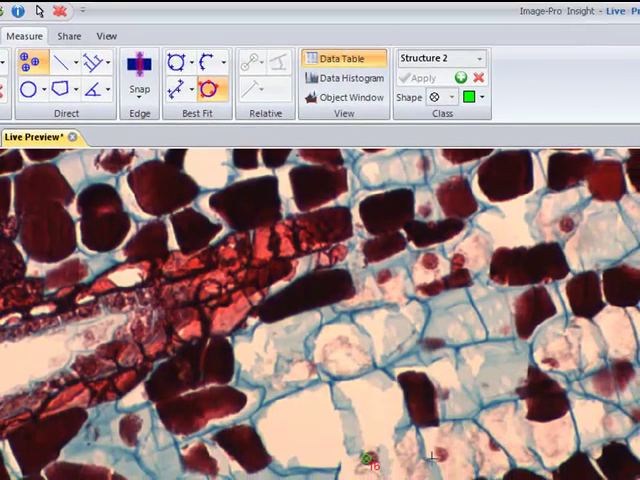
Step: Tag four more cells with green Structure 2 points
click(442, 455)
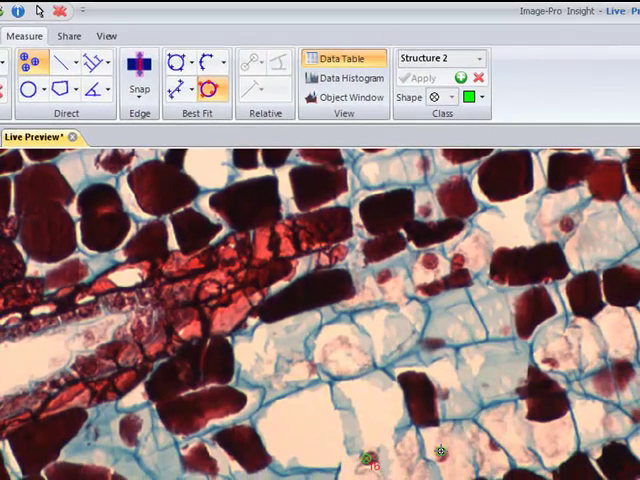
click(496, 447)
click(456, 258)
click(429, 261)
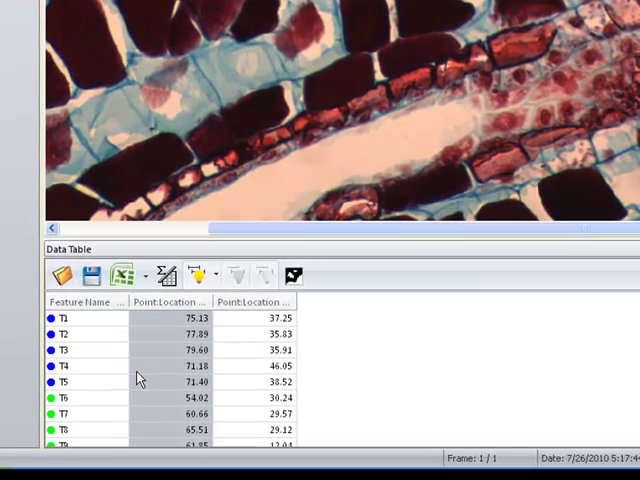
Step: Delete tags T6–T11 from the Data Table, then delete all measurement objects
double_click(75, 412)
click(74, 381)
double_click(74, 384)
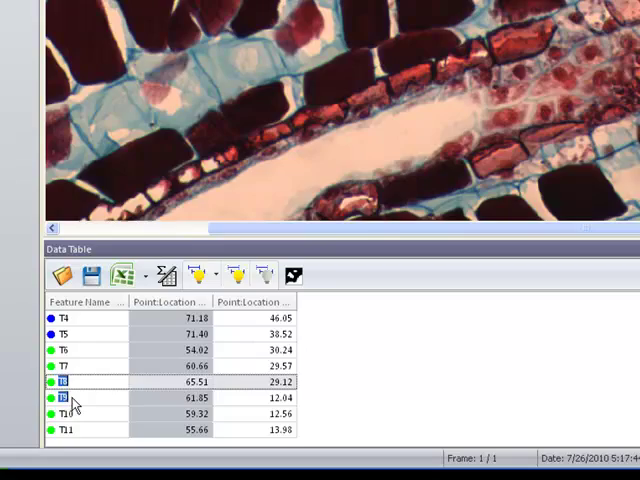
key(Delete)
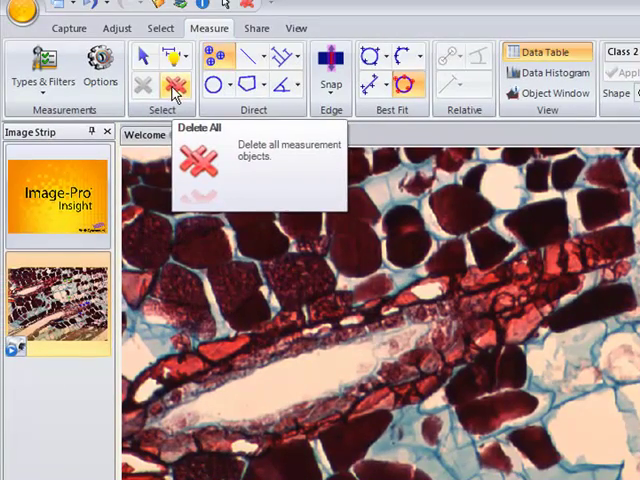
click(171, 87)
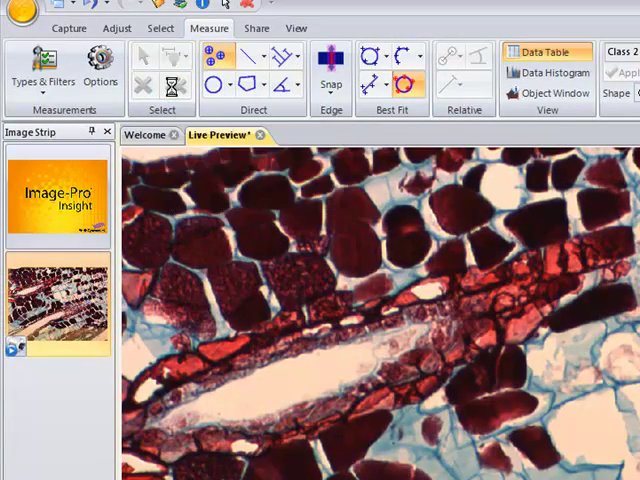
Step: Draw two Line tool measurements across the cell wall: L1 6.87 µm, L2 5.27 µm
click(247, 62)
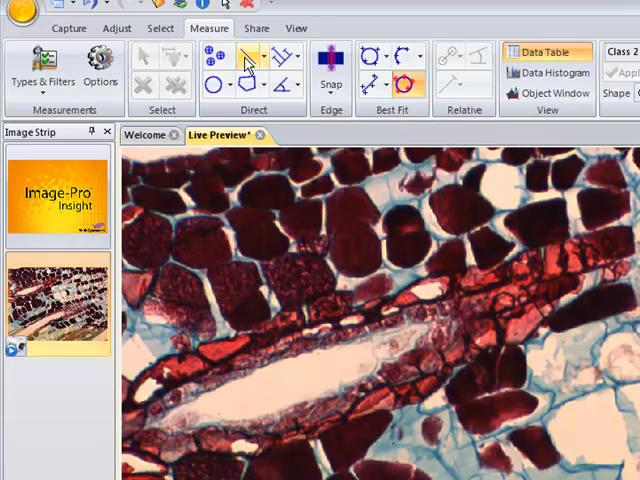
click(580, 395)
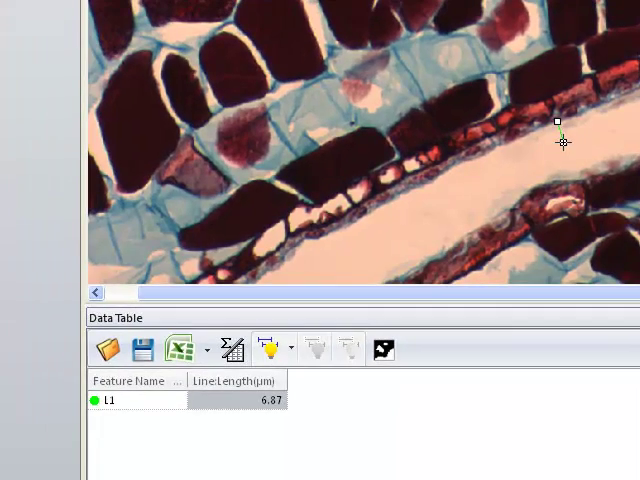
click(576, 179)
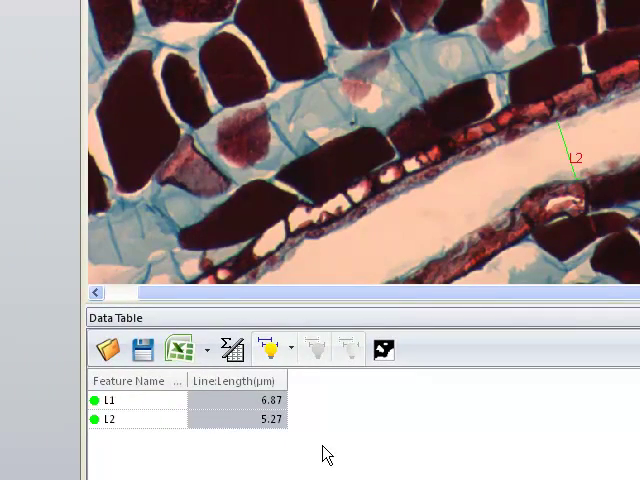
Step: Show the Data Table's Export dropdown with its Excel and Text File options
click(208, 346)
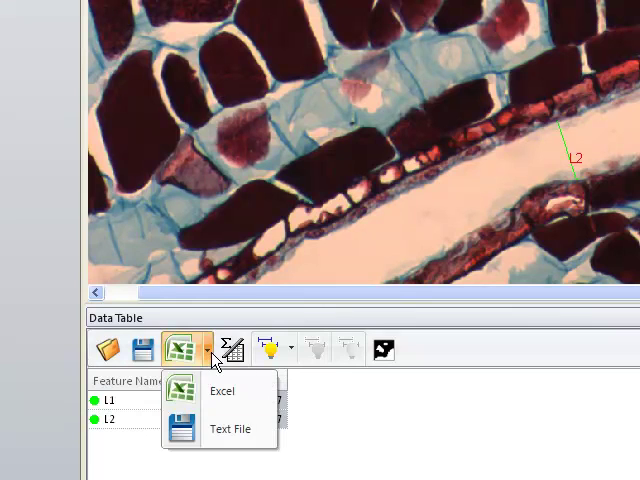